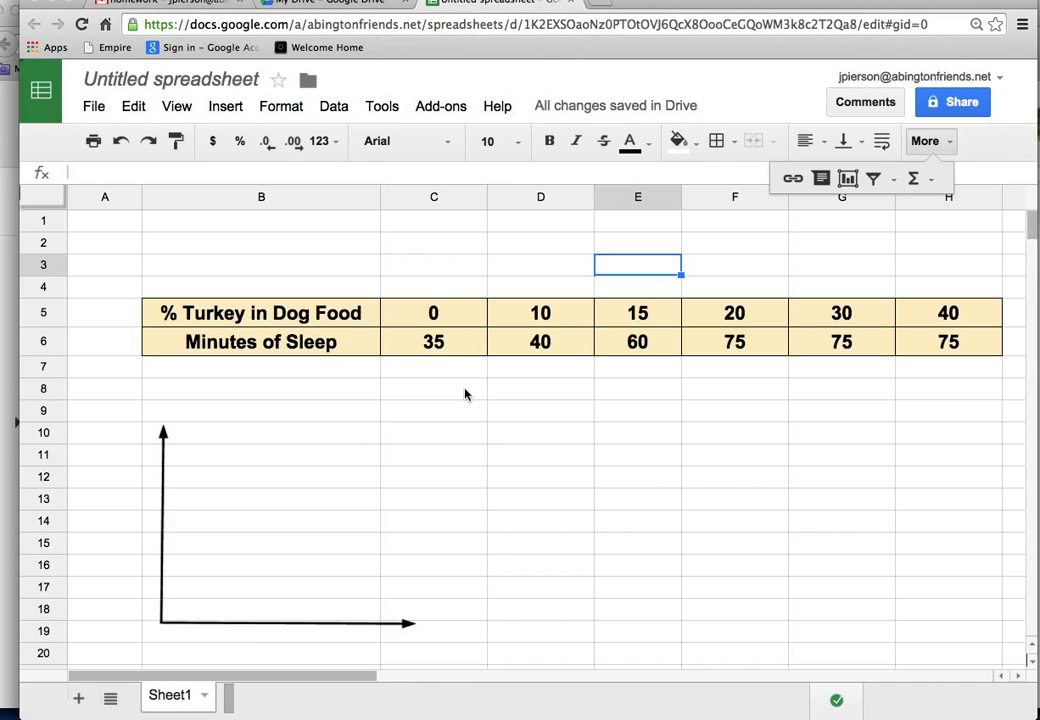
pyautogui.click(485, 434)
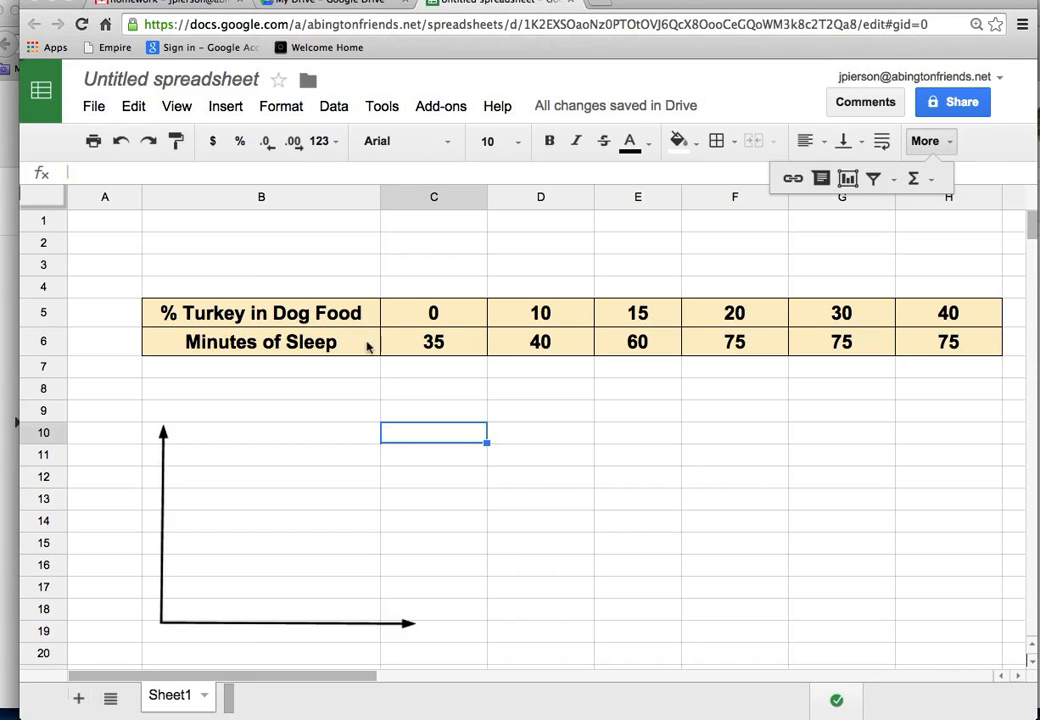
pyautogui.click(470, 393)
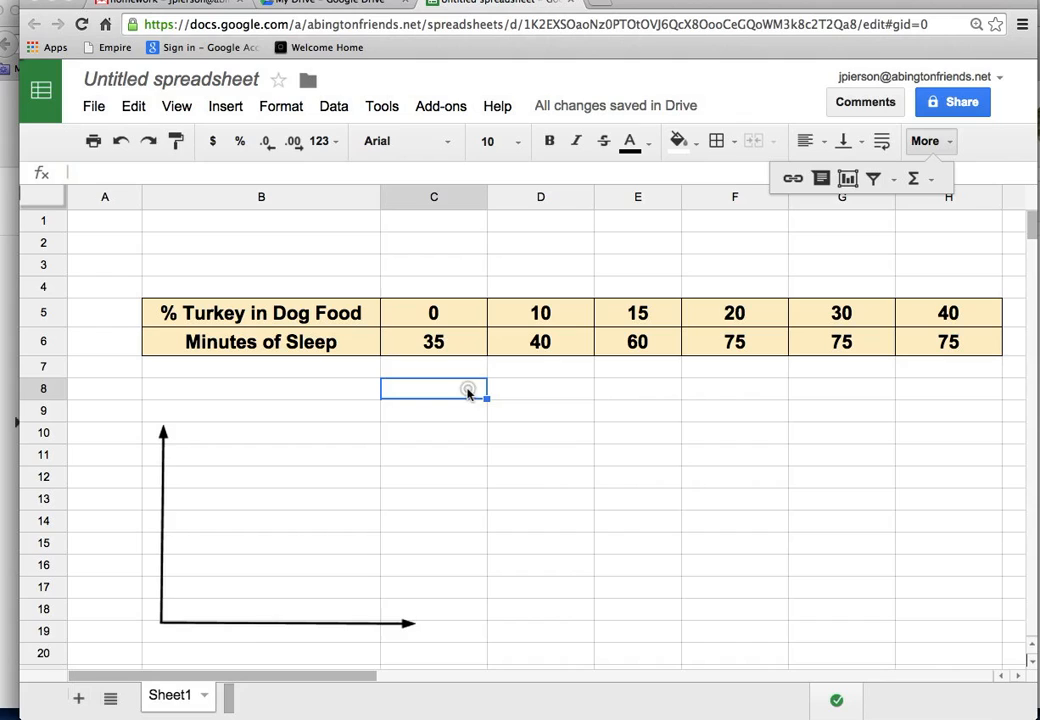
# Step: Start inserting a chart based on the numeric data in cells C5:H6
pyautogui.click(421, 316)
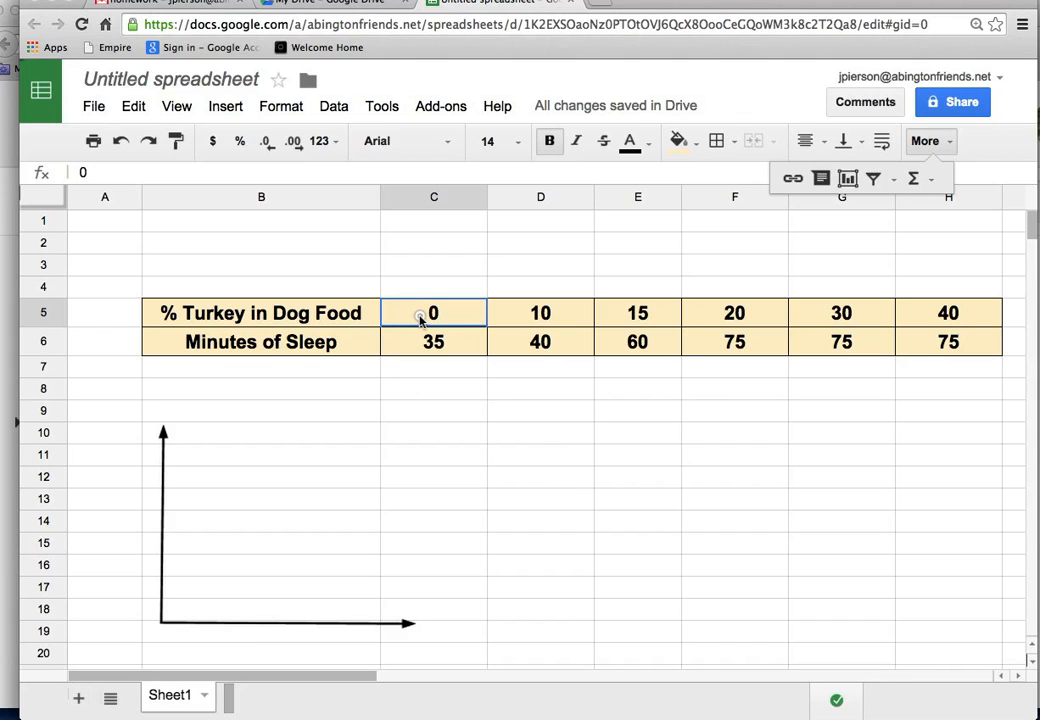
pyautogui.moveTo(421, 316); pyautogui.dragTo(955, 342)
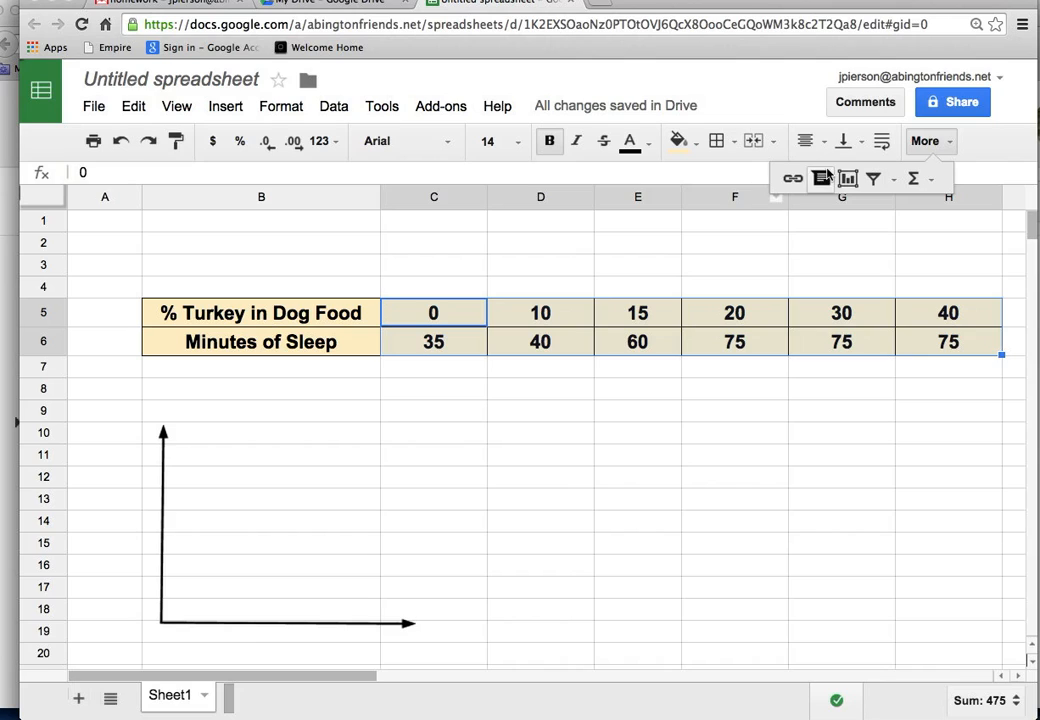
pyautogui.click(947, 145)
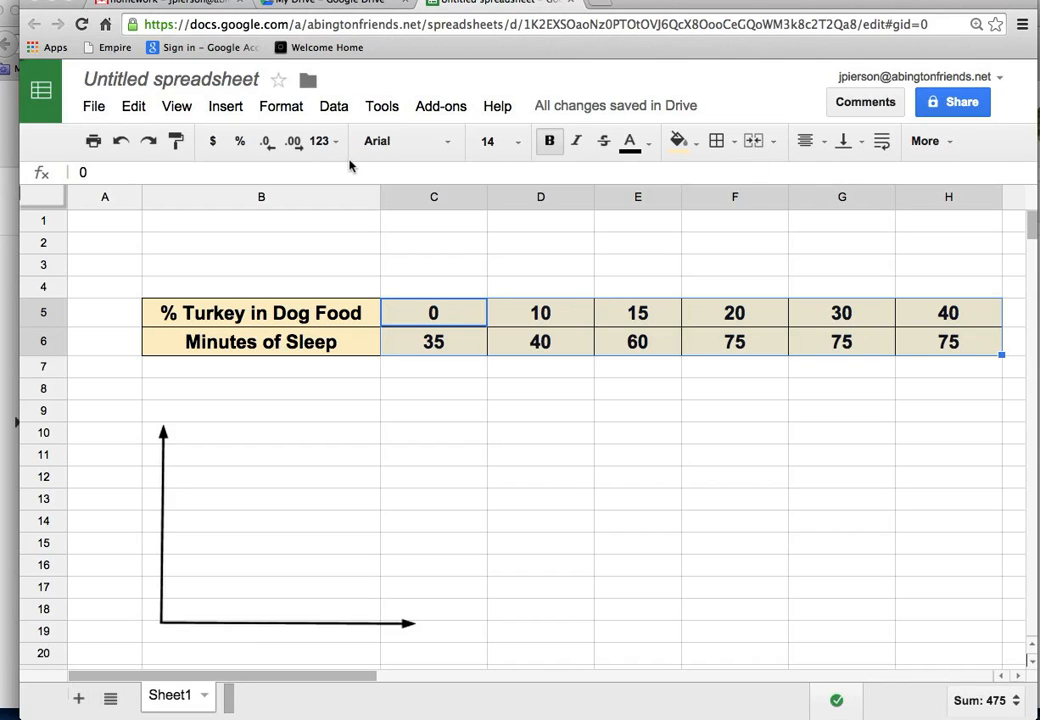
pyautogui.click(229, 106)
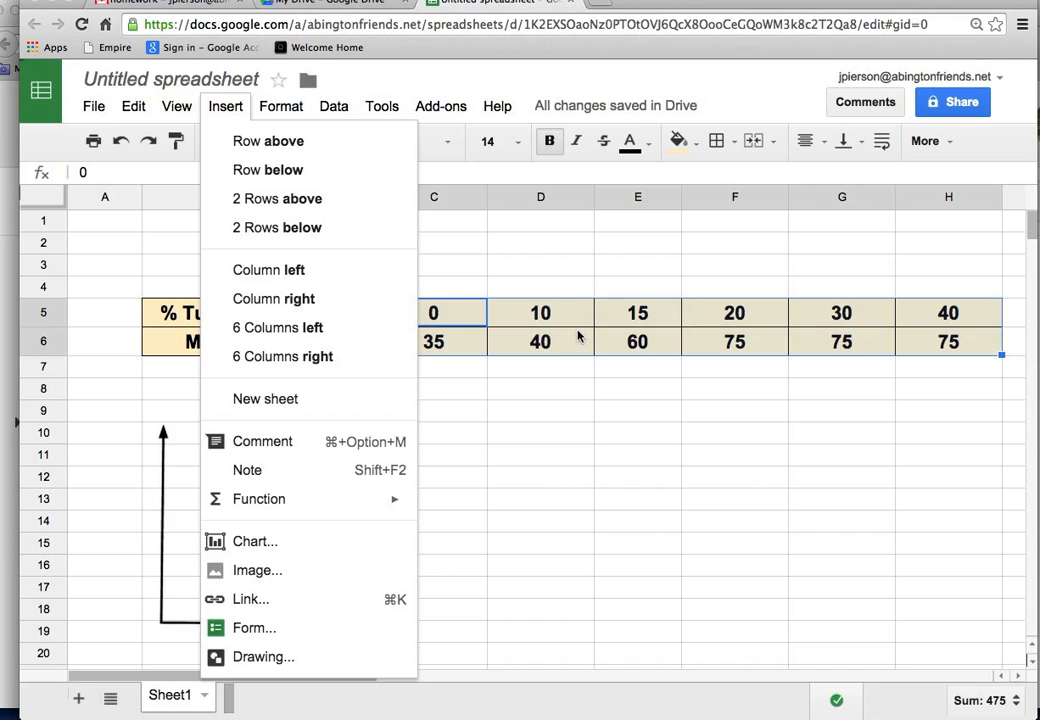
pyautogui.click(633, 87)
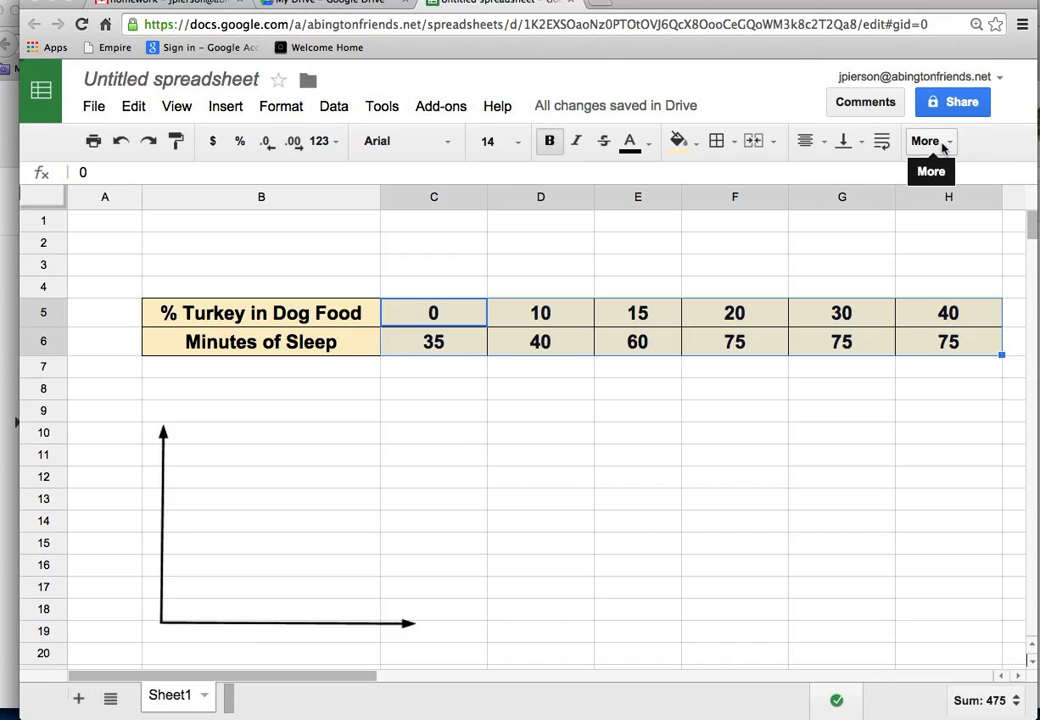
pyautogui.click(945, 149)
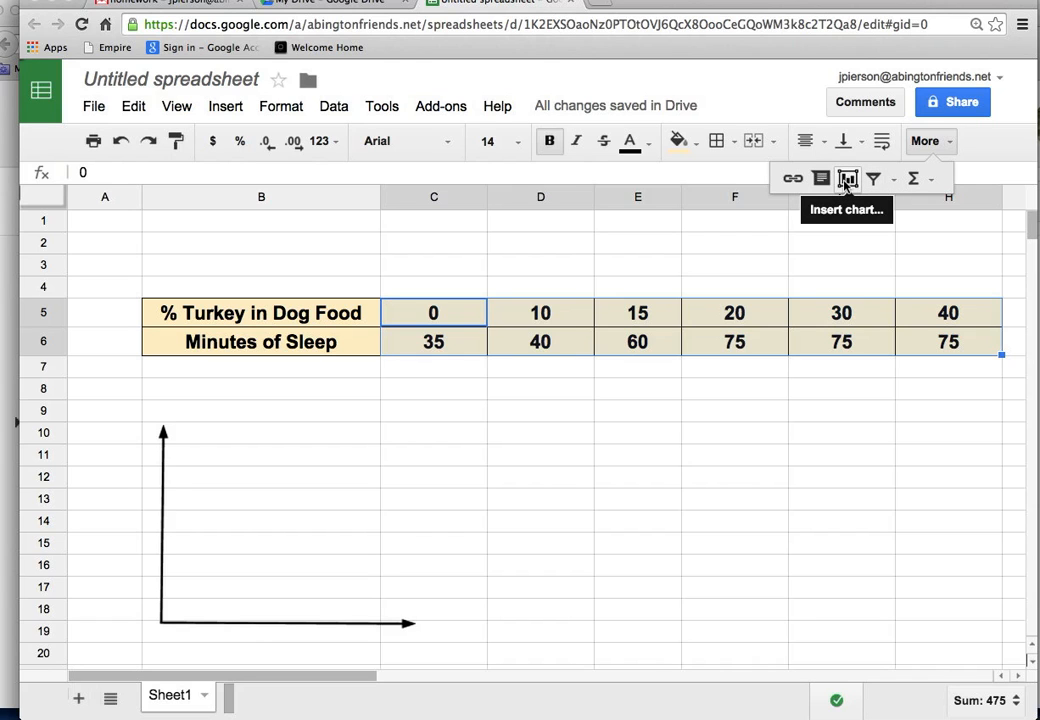
pyautogui.click(846, 180)
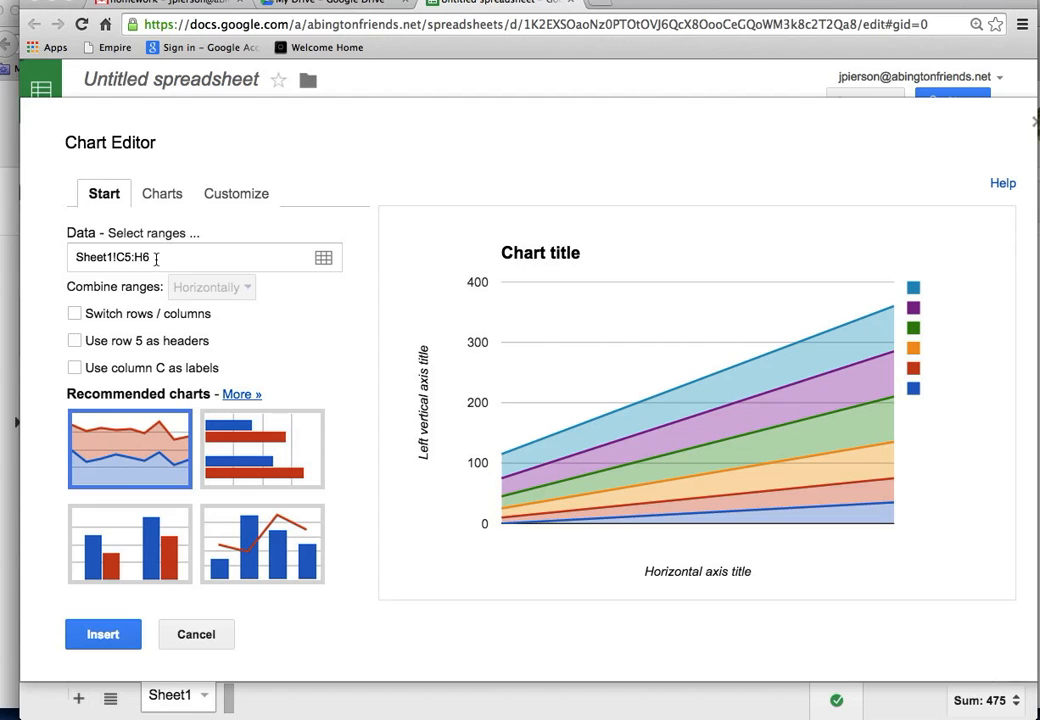
# Step: Choose the smooth line chart as the chart type
pyautogui.click(157, 200)
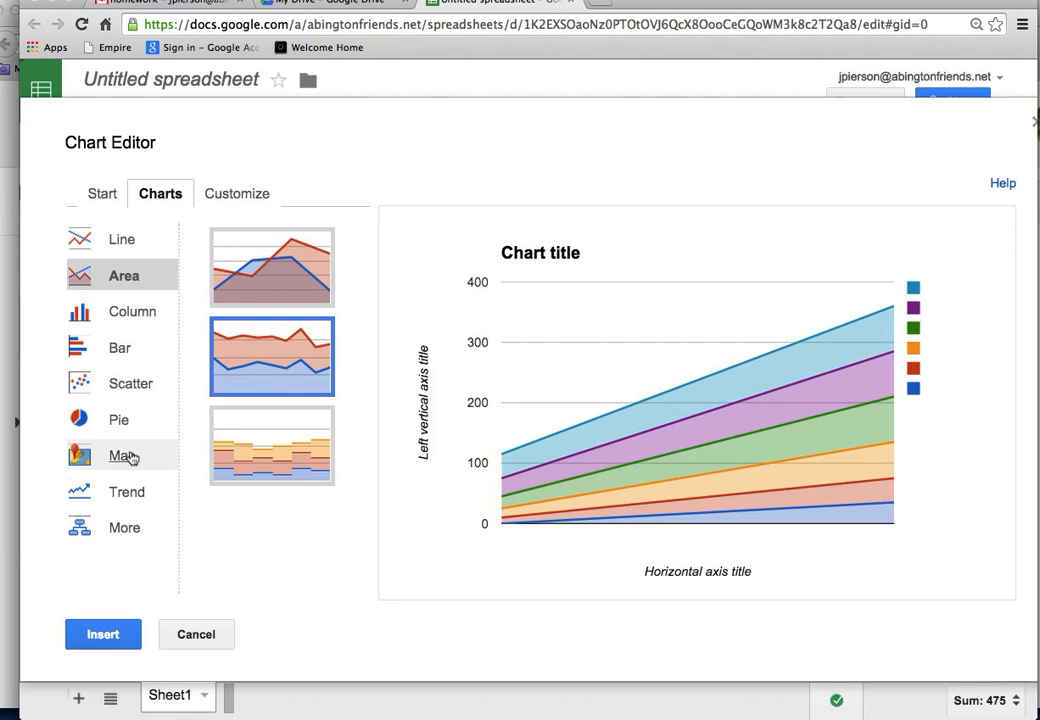
pyautogui.click(122, 241)
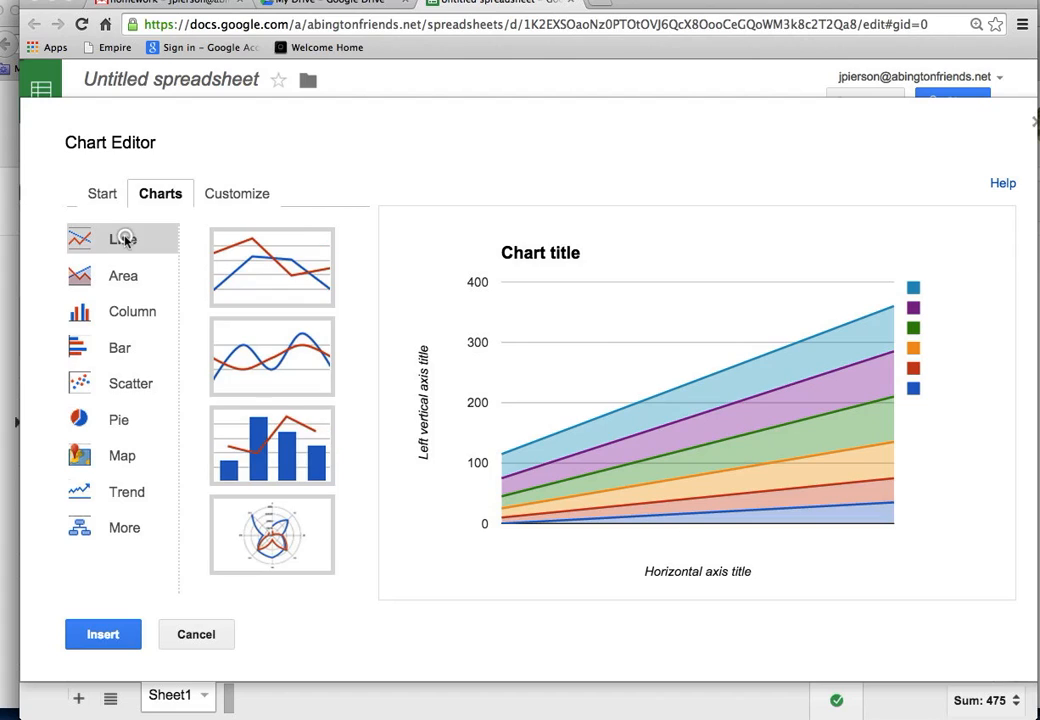
pyautogui.click(268, 357)
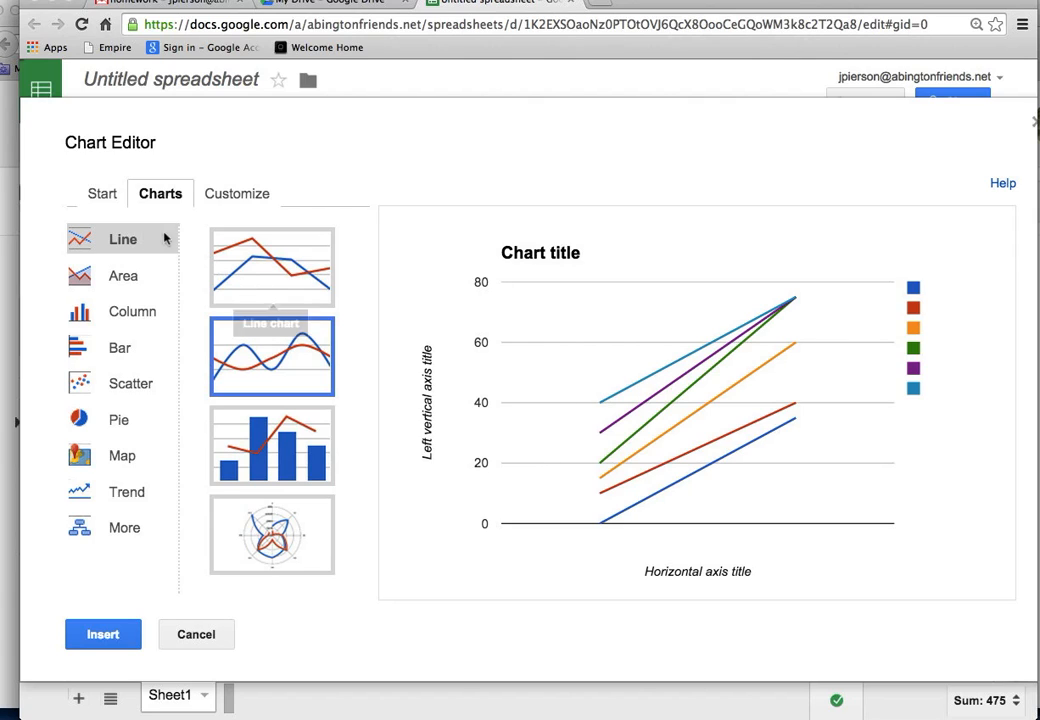
# Step: Switch the chart's rows and columns and use row 5 as labels
pyautogui.click(102, 204)
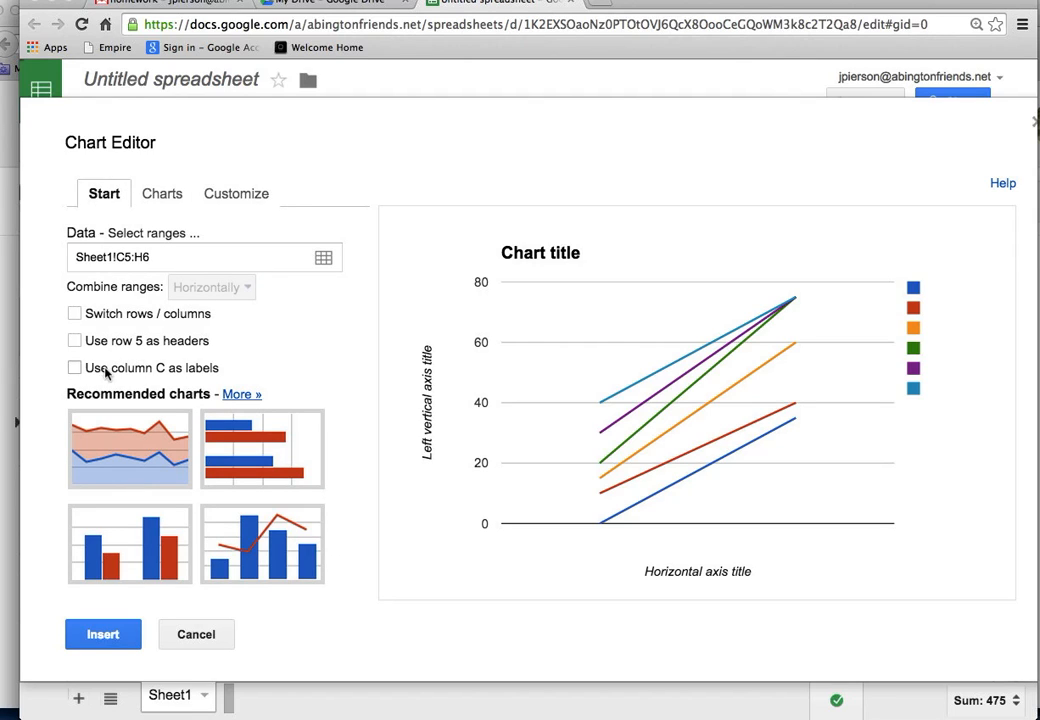
pyautogui.click(76, 315)
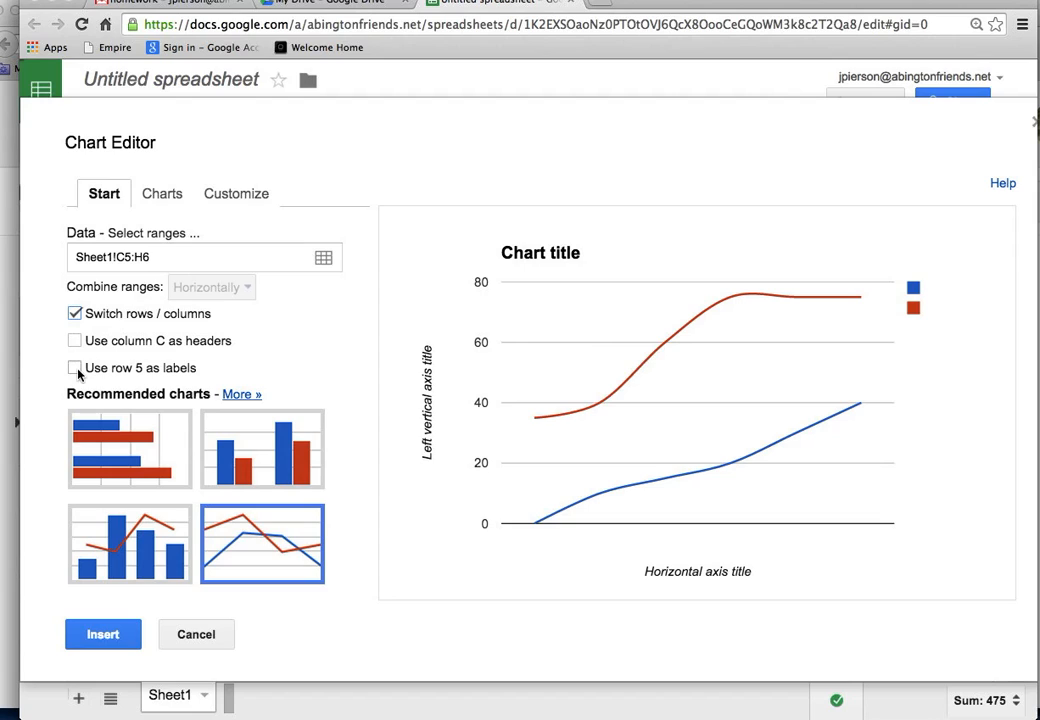
pyautogui.click(76, 369)
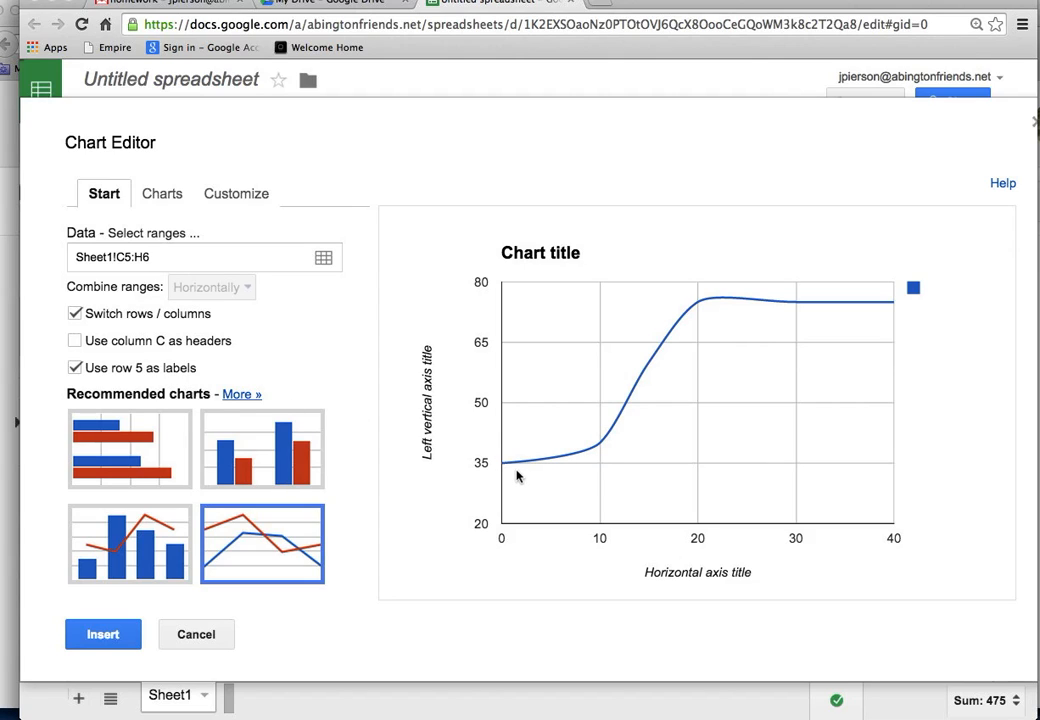
# Step: Insert the chart into the sheet and move it so it starts at row 1 in column B
pyautogui.moveTo(513, 470)
pyautogui.moveTo(593, 451)
pyautogui.moveTo(698, 304)
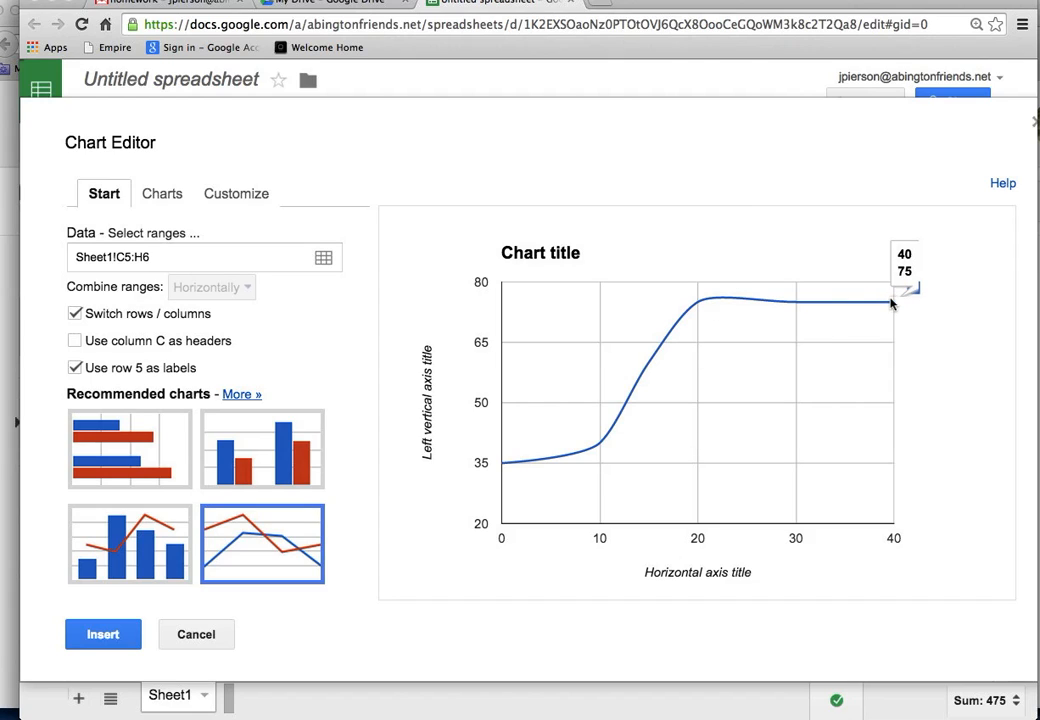
pyautogui.moveTo(780, 305)
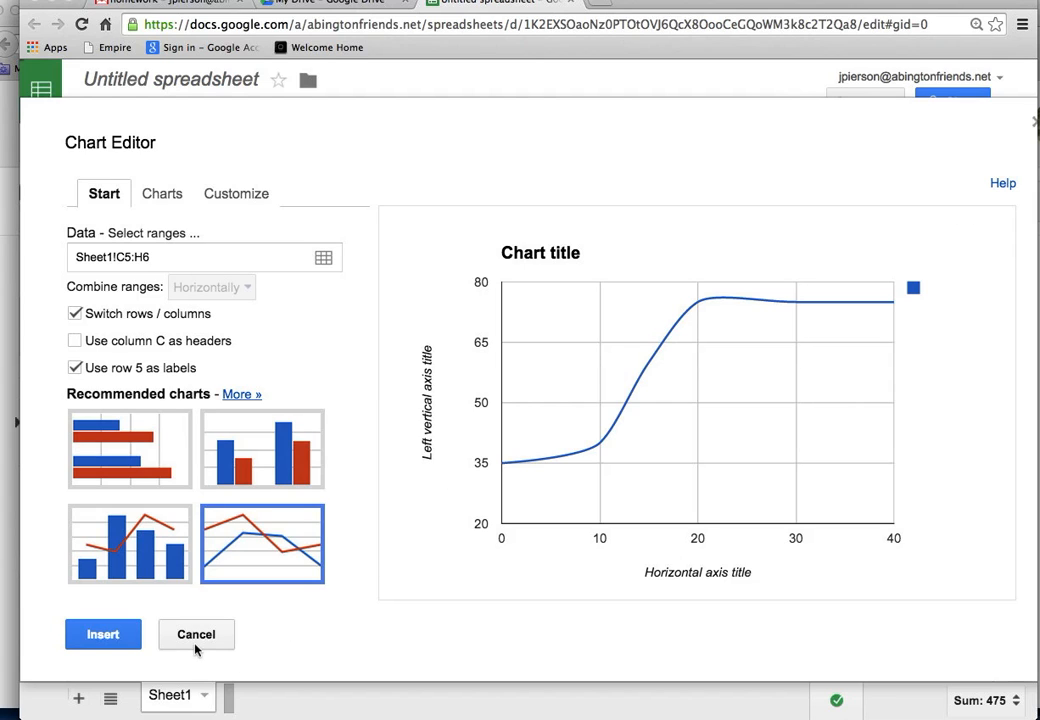
pyautogui.click(113, 632)
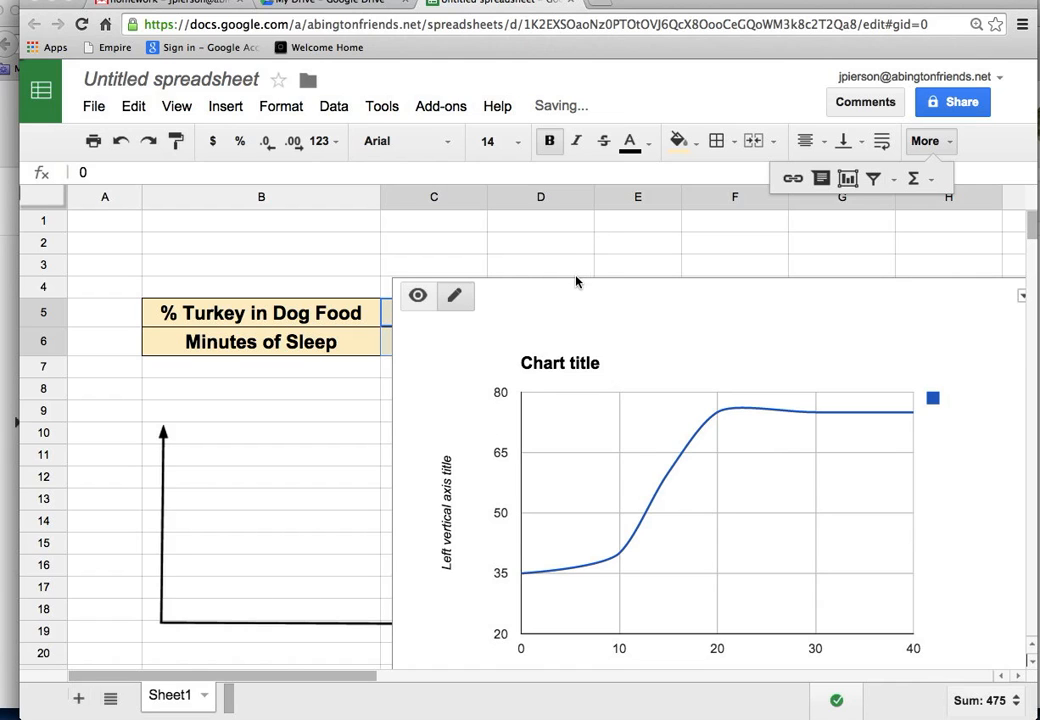
pyautogui.moveTo(576, 279); pyautogui.dragTo(394, 354)
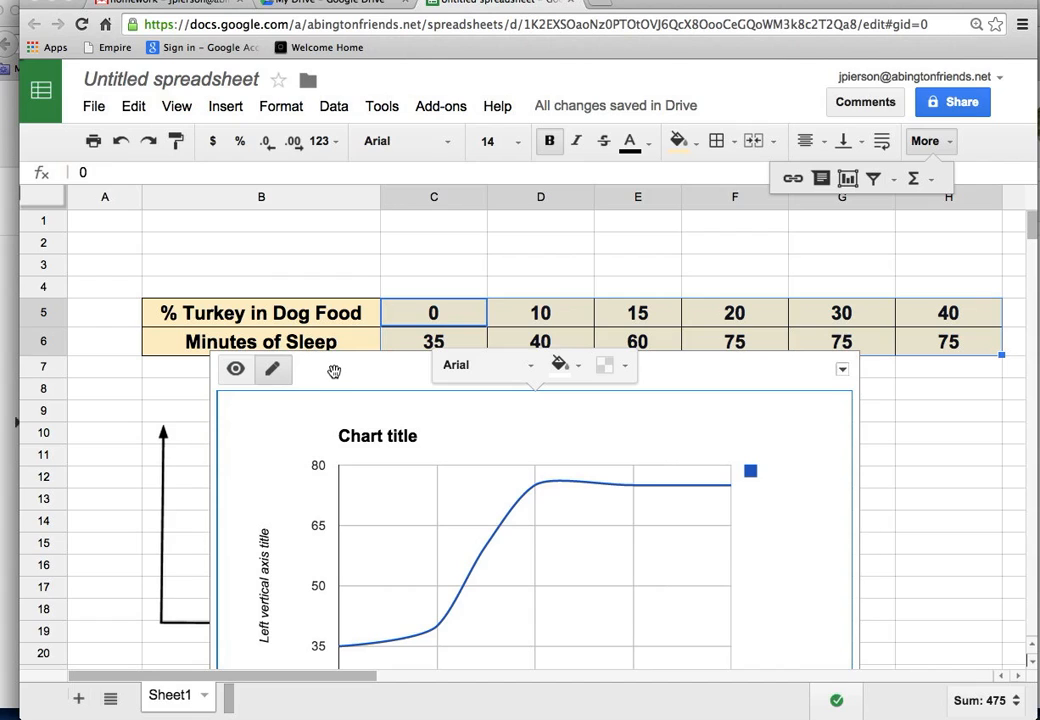
pyautogui.moveTo(334, 372); pyautogui.dragTo(320, 230)
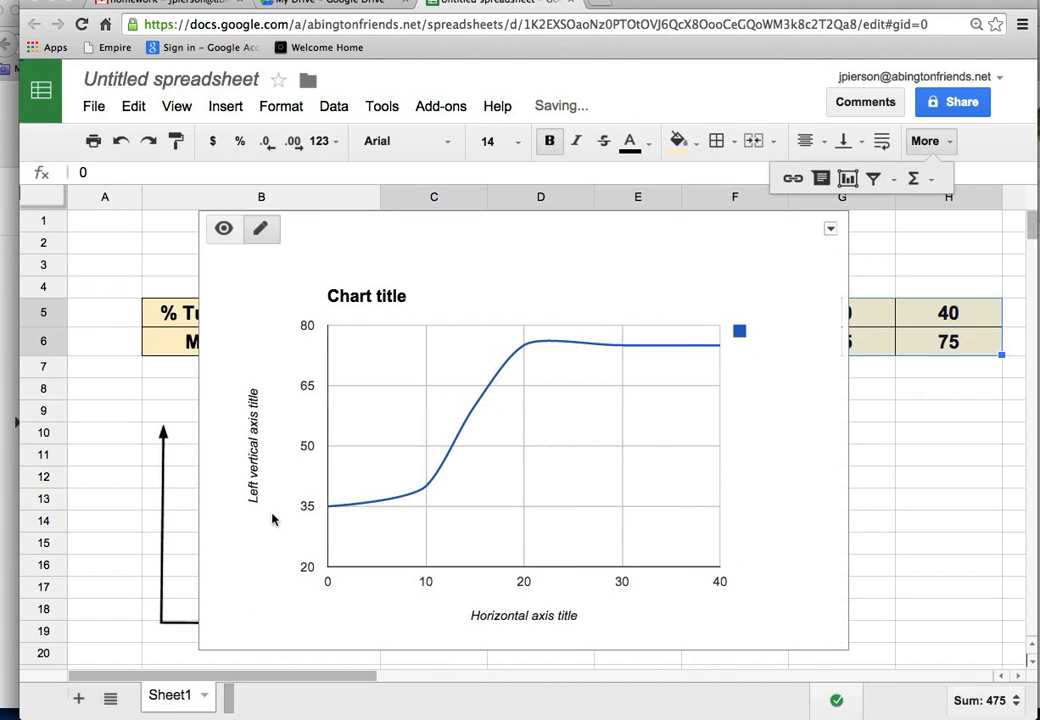
# Step: Open the chart's advanced editing and replace its title with "Turhrtt"
pyautogui.click(831, 231)
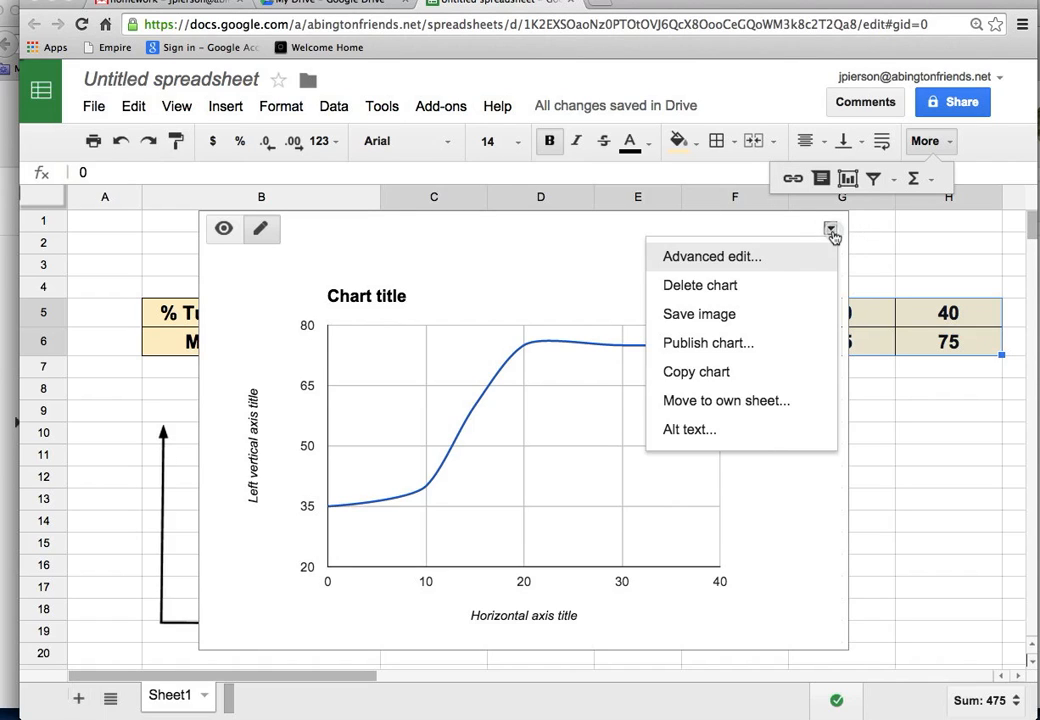
pyautogui.click(771, 258)
pyautogui.click(771, 258)
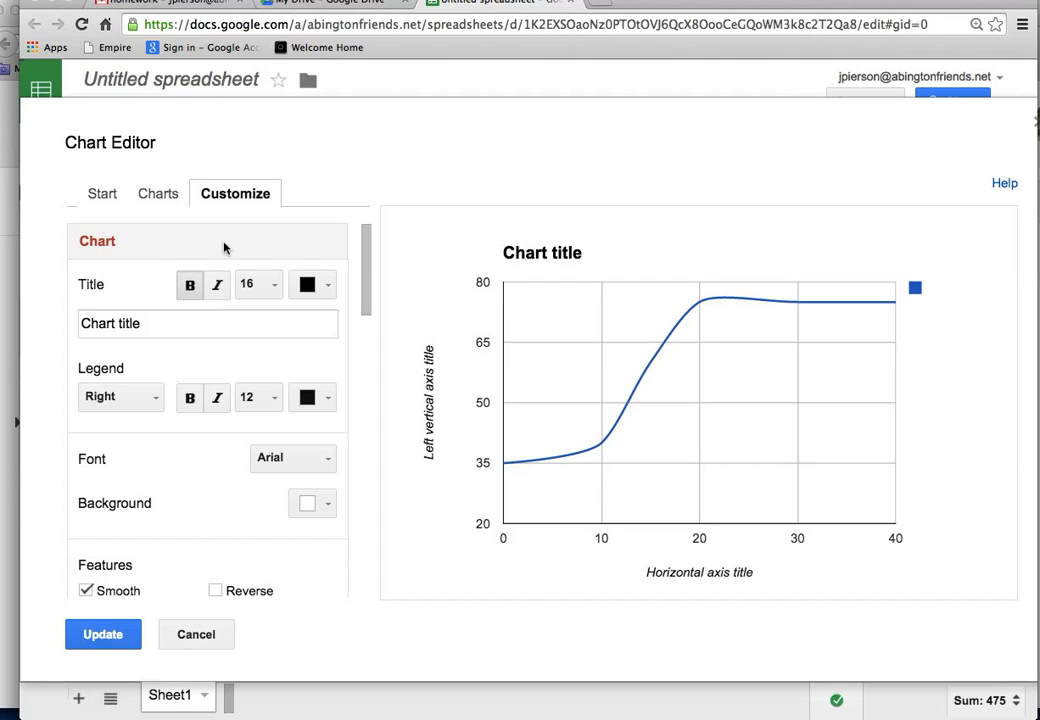
pyautogui.click(156, 323)
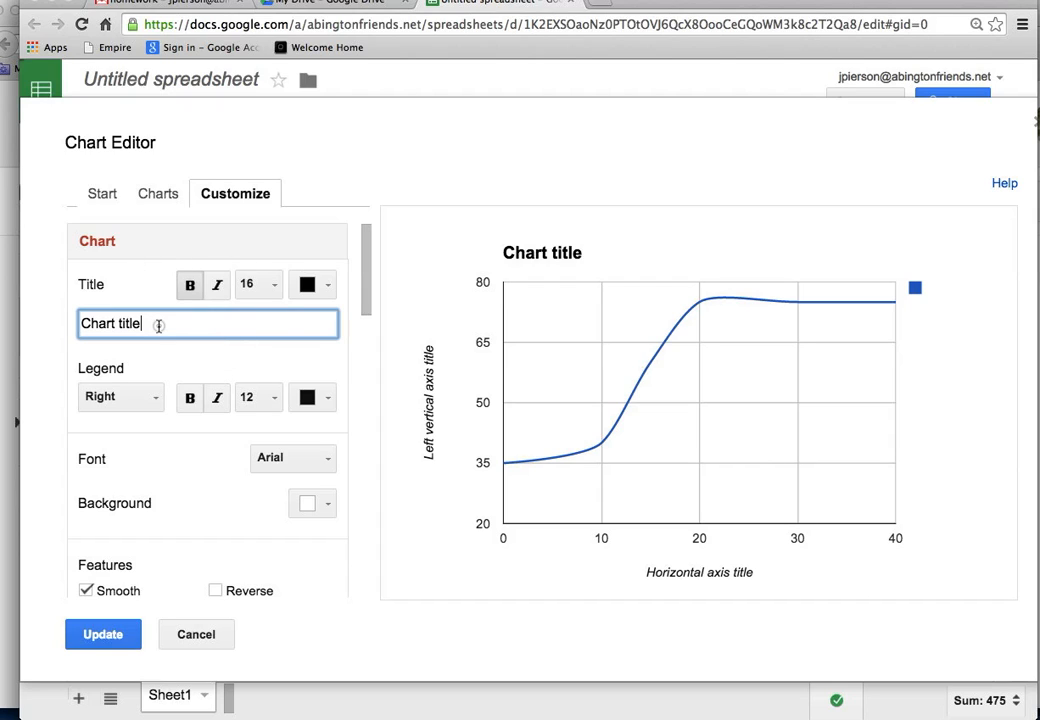
pyautogui.moveTo(156, 323); pyautogui.dragTo(67, 323)
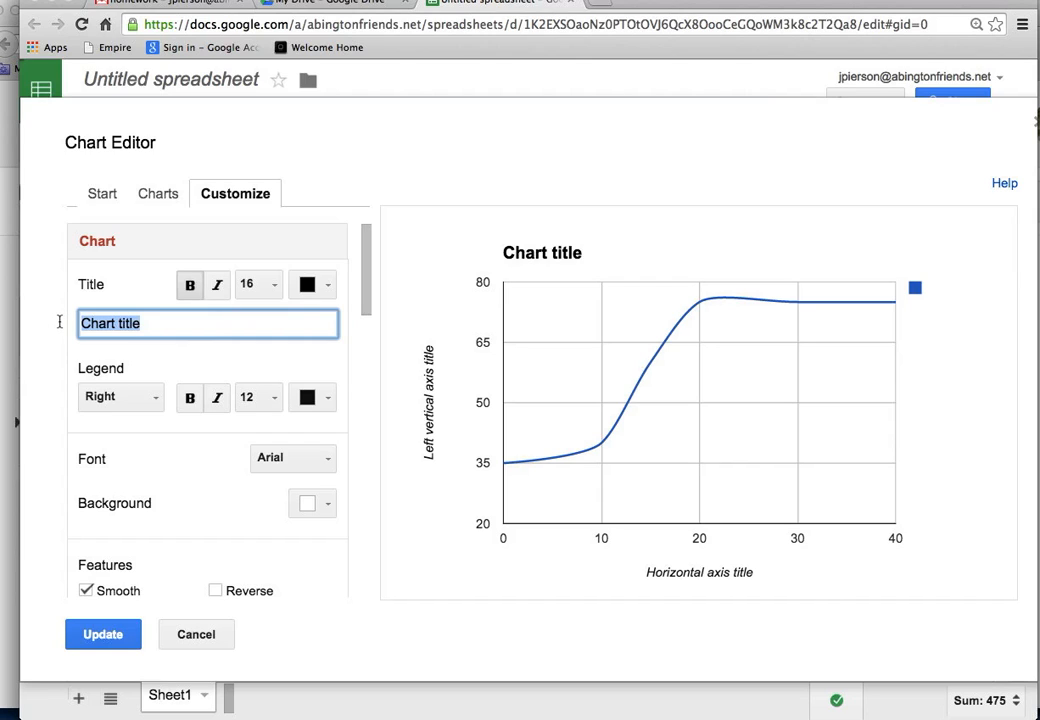
pyautogui.write('T')
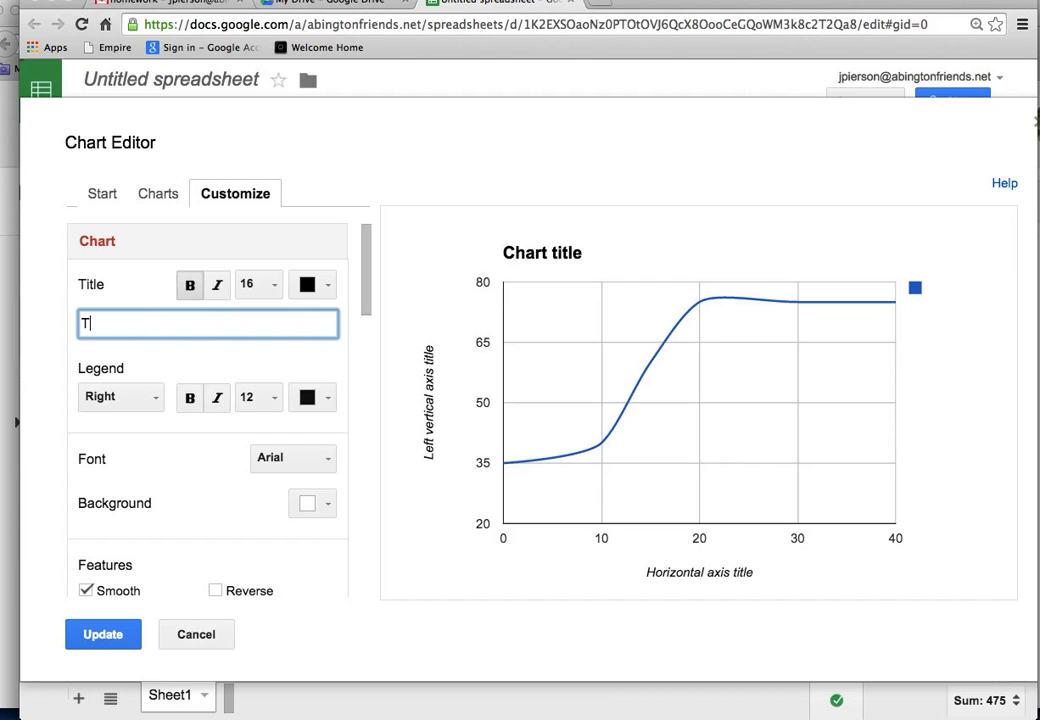
pyautogui.write('urhrtt')
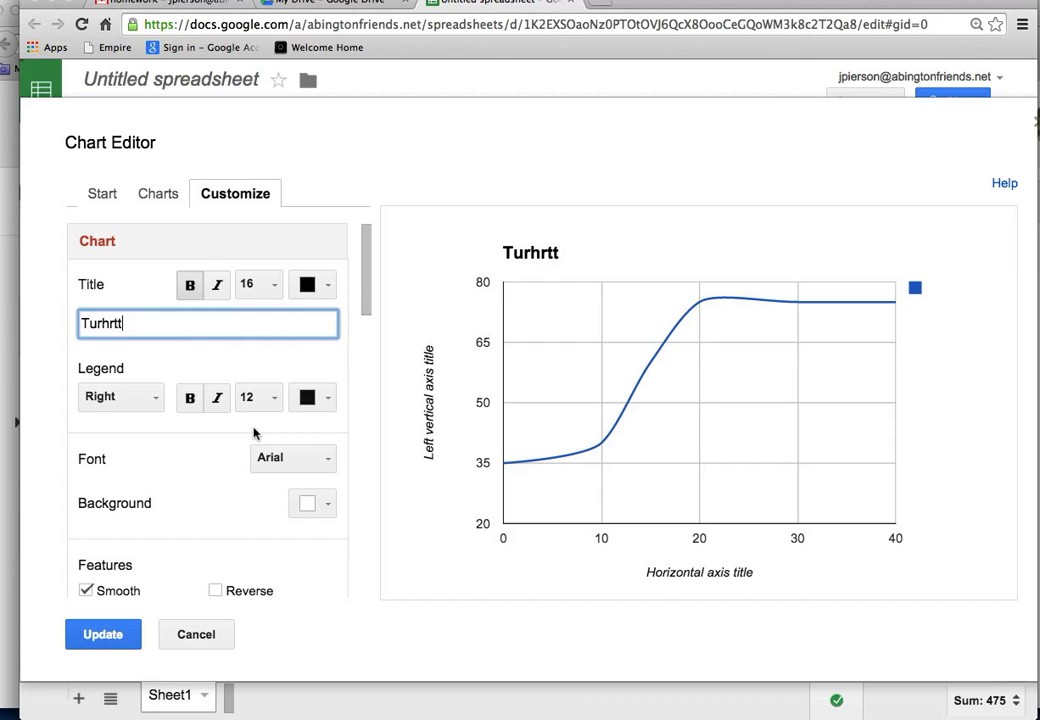
# Step: Set the horizontal axis title to "% Turkey"
pyautogui.scroll(-10, 254, 431)
pyautogui.scroll(5, 254, 431)
pyautogui.scroll(5, 254, 431)
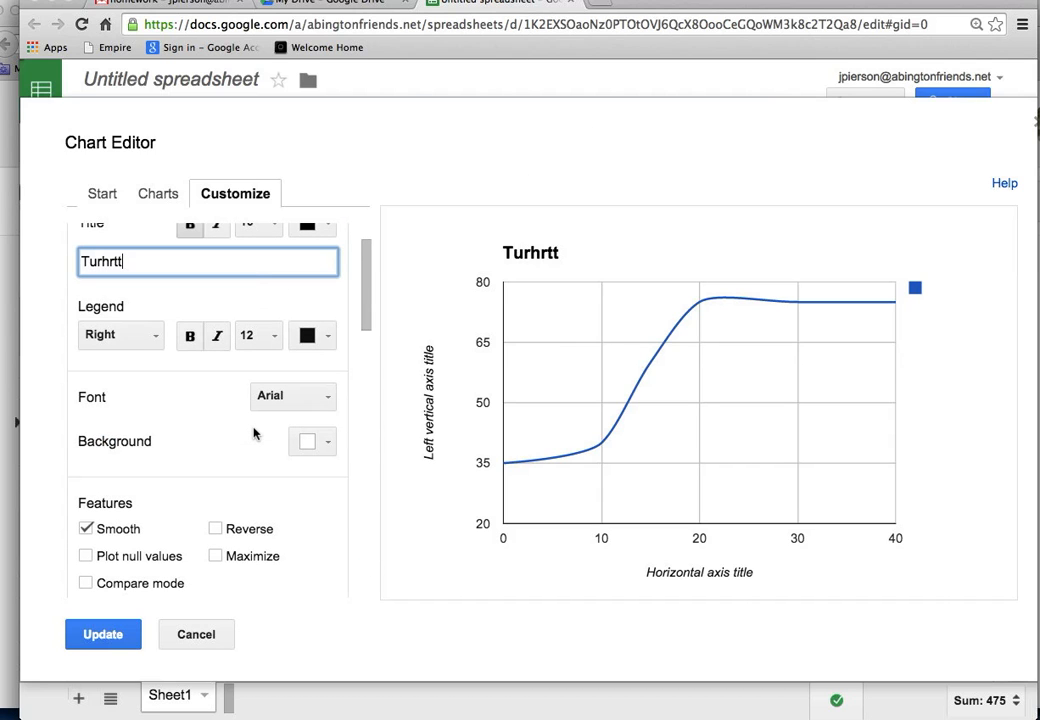
pyautogui.scroll(1, 254, 431)
pyautogui.scroll(-5, 254, 431)
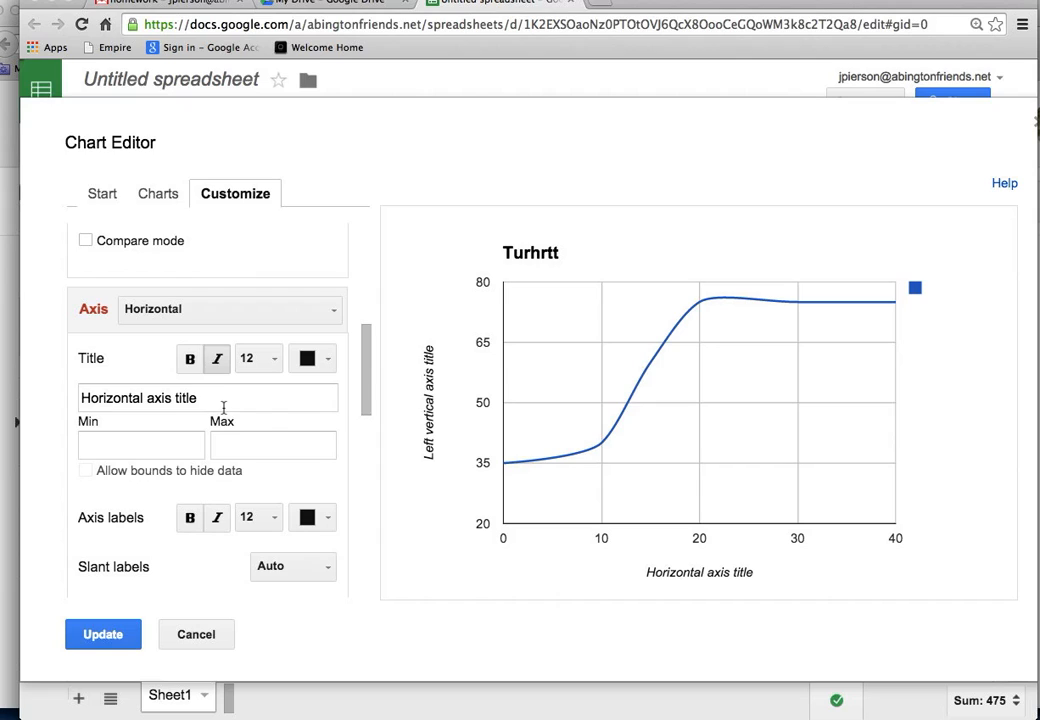
pyautogui.moveTo(288, 399); pyautogui.dragTo(9, 441)
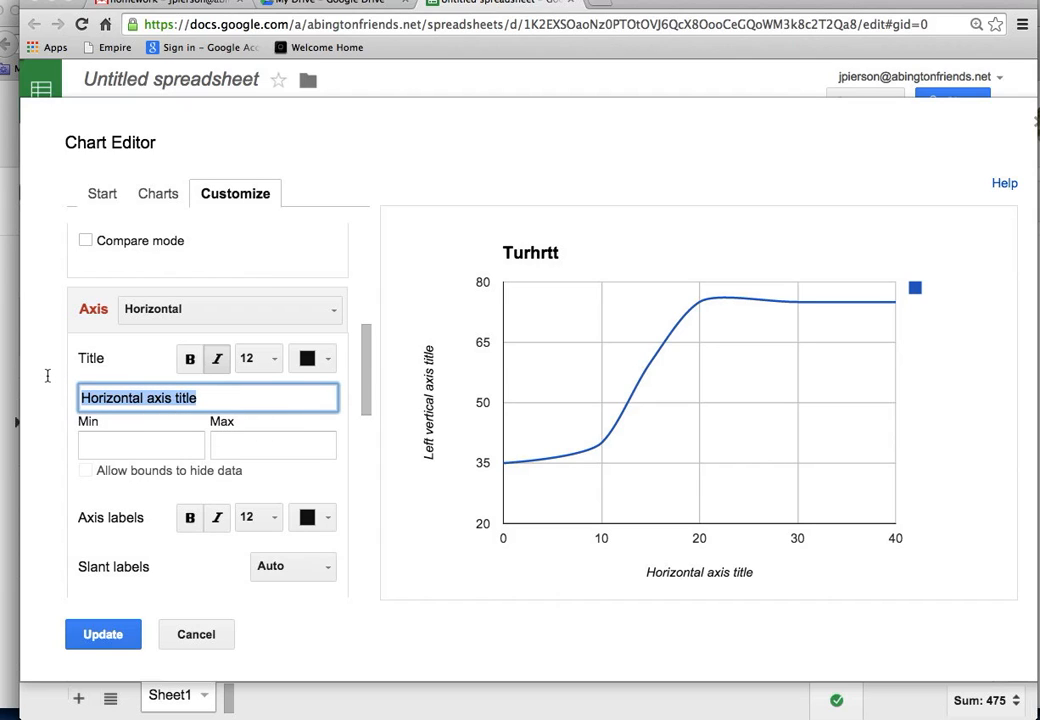
pyautogui.write('% ')
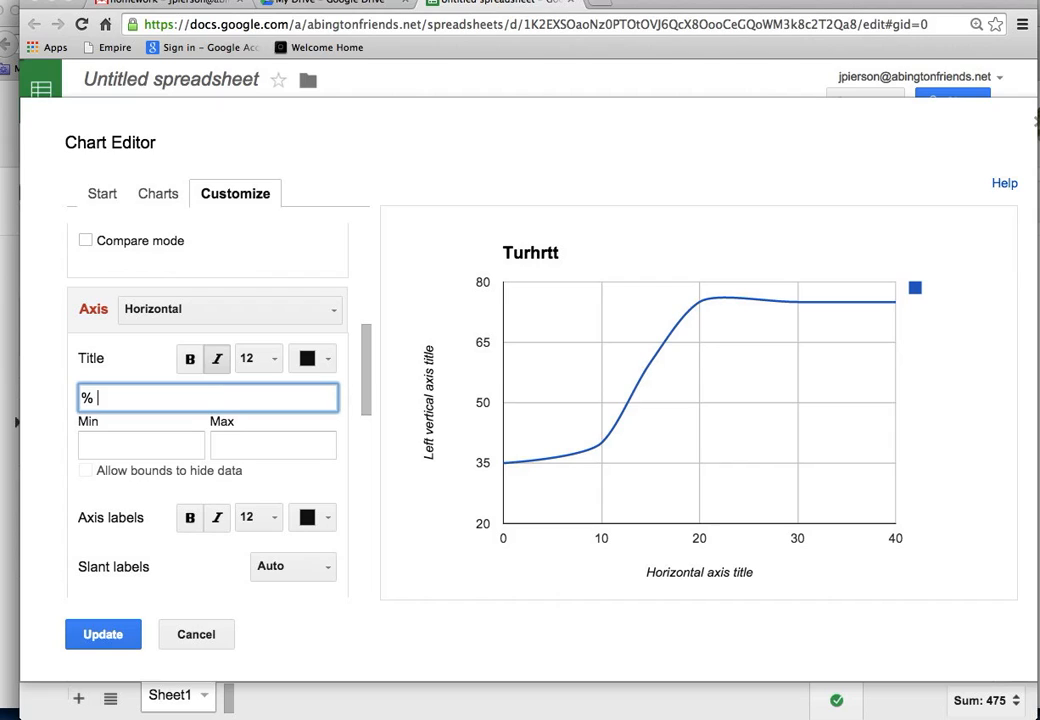
pyautogui.write('Turkey')
pyautogui.click(140, 442)
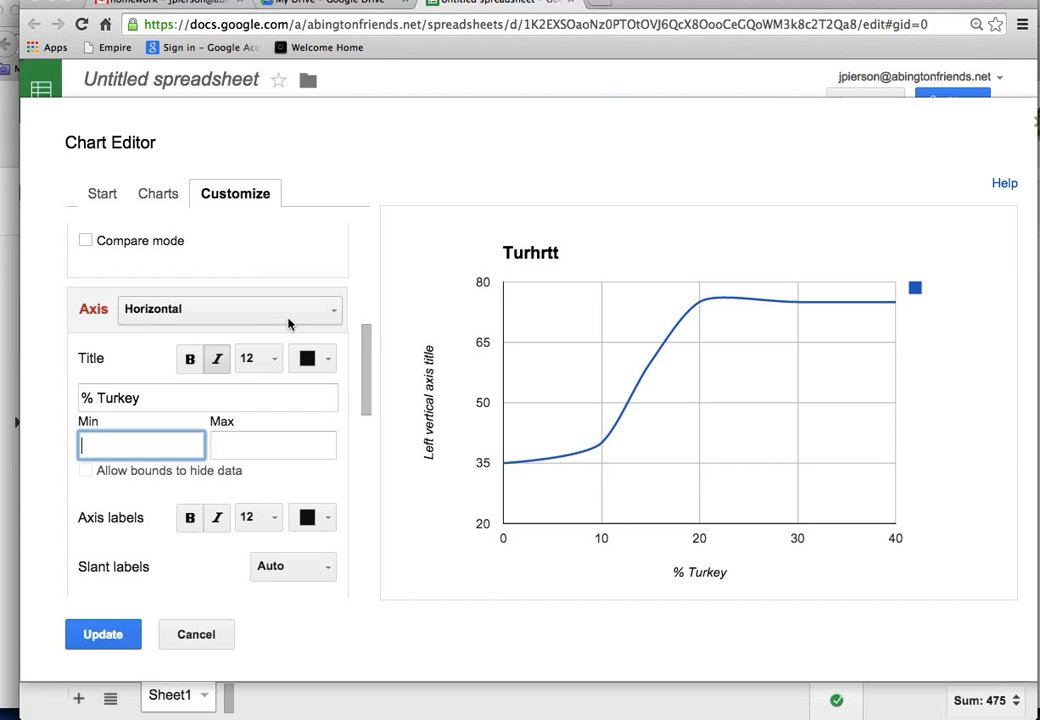
# Step: Replace the left vertical axis title with text starting with "min"
pyautogui.click(319, 314)
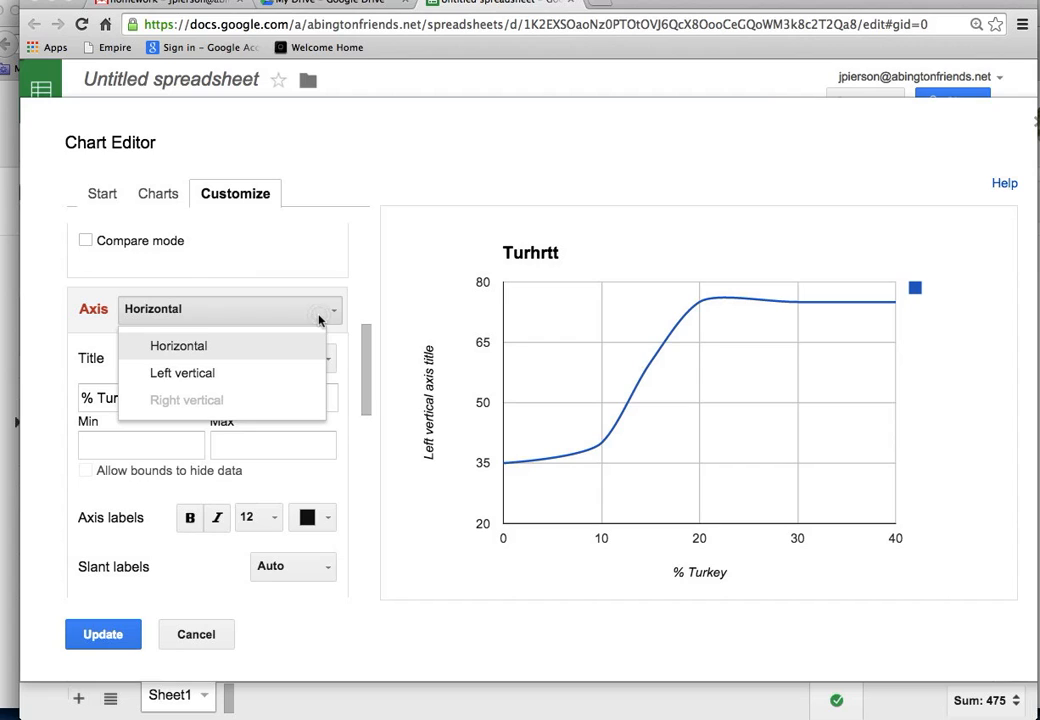
pyautogui.click(288, 372)
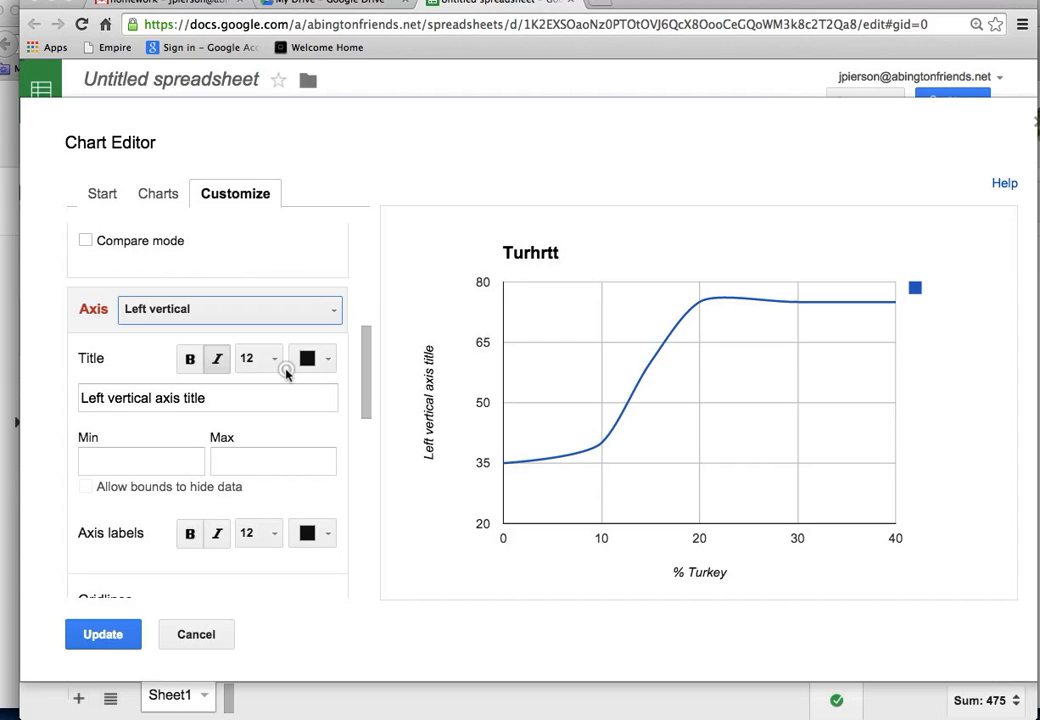
pyautogui.click(202, 398)
pyautogui.moveTo(202, 398); pyautogui.dragTo(50, 388)
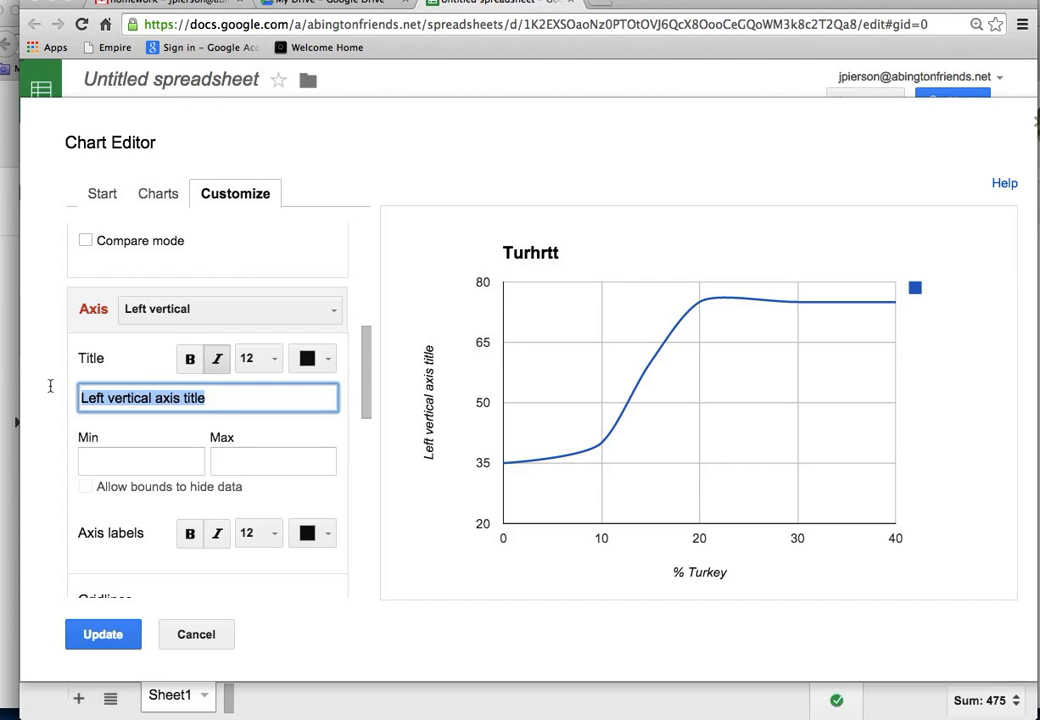
pyautogui.write('mi')
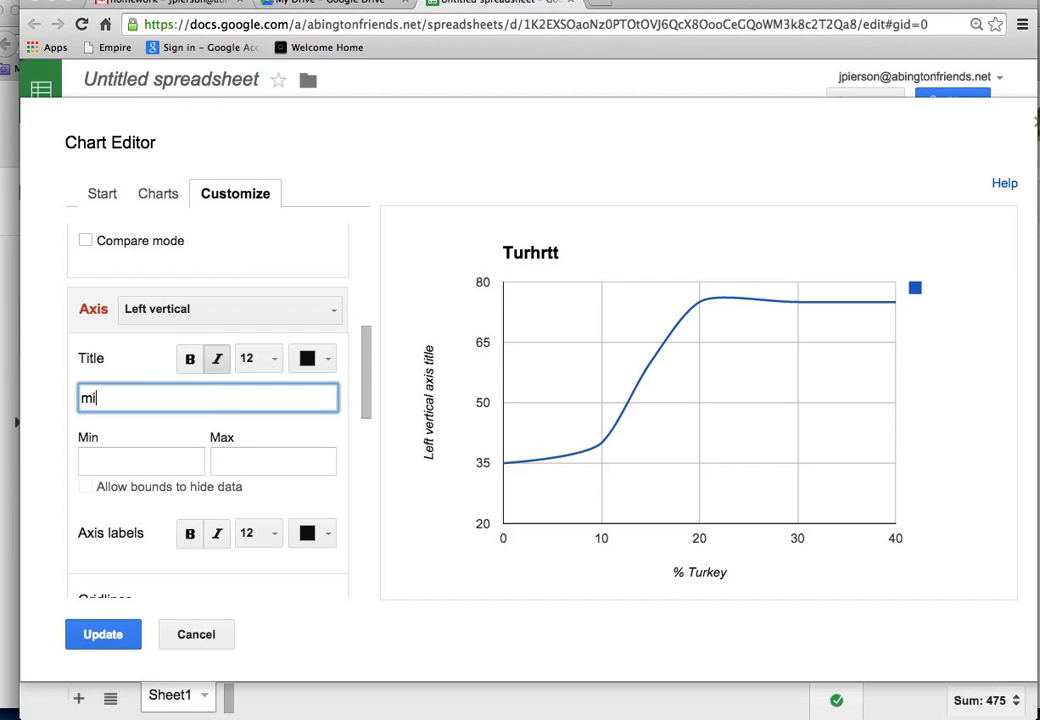
pyautogui.write('n')
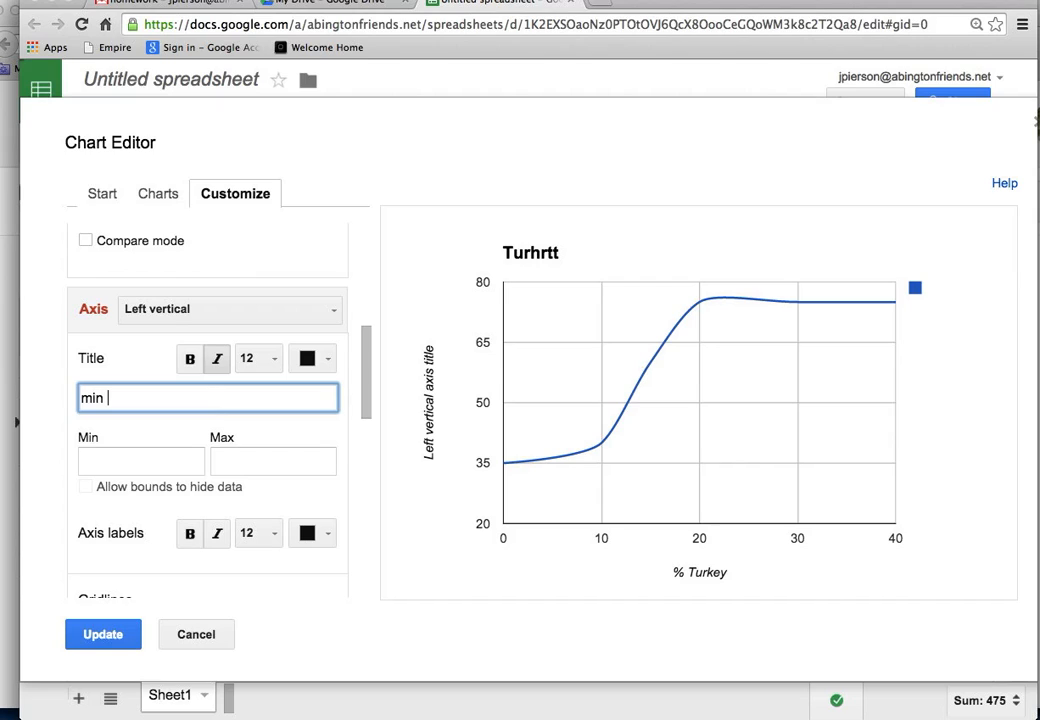